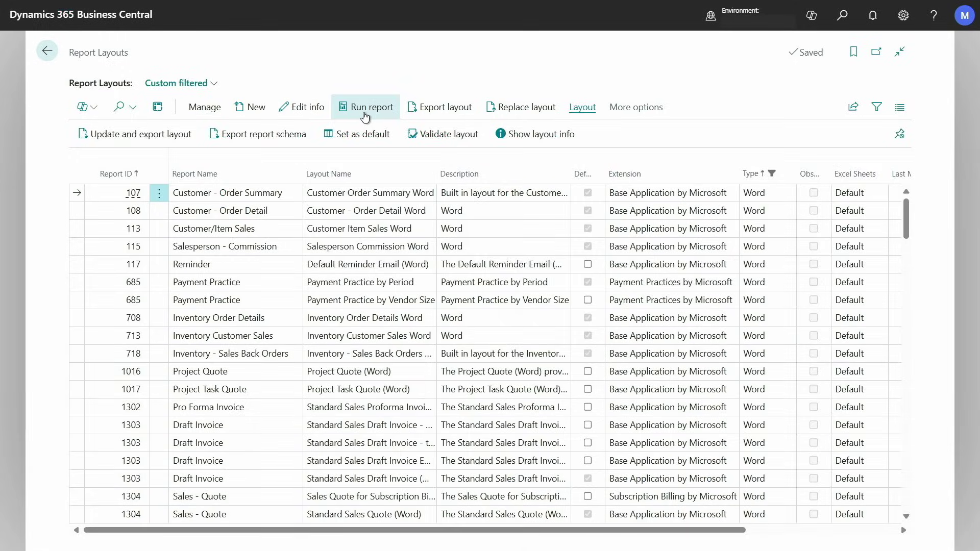
- Preview the Customer - Order Summary report, then export the updated layout and open Word.docx
{"action": "left_click", "coordinate": [364, 117]}
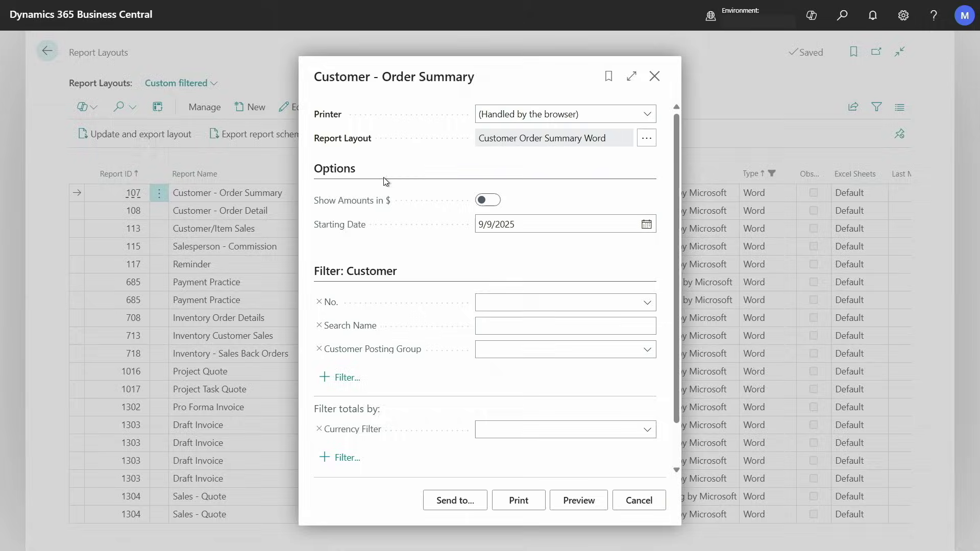
{"action": "left_click", "coordinate": [575, 505]}
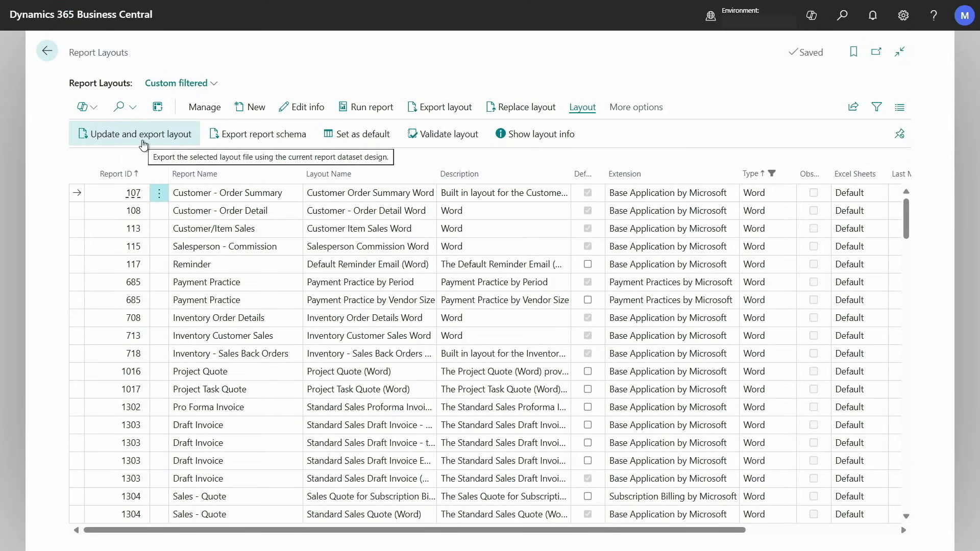
{"action": "left_click", "coordinate": [143, 145]}
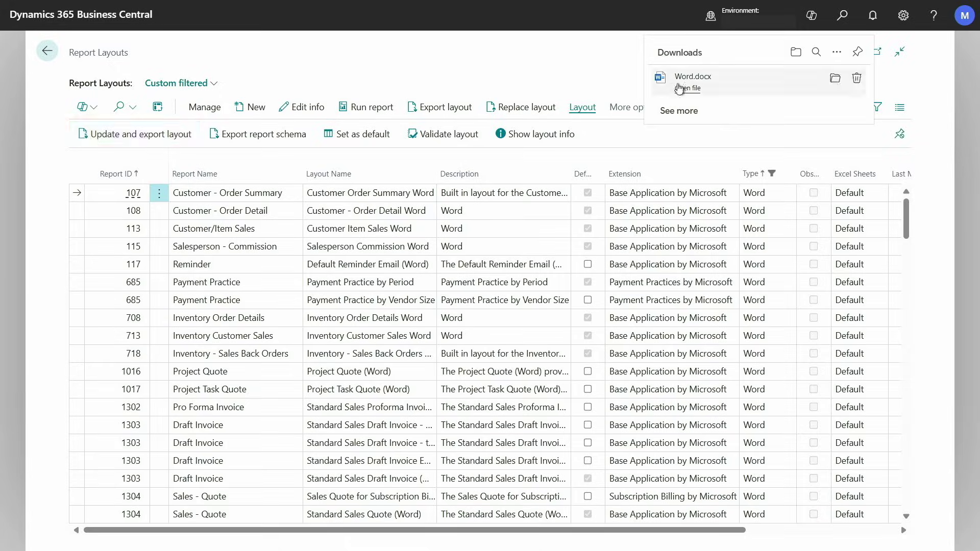
{"action": "left_click", "coordinate": [704, 80]}
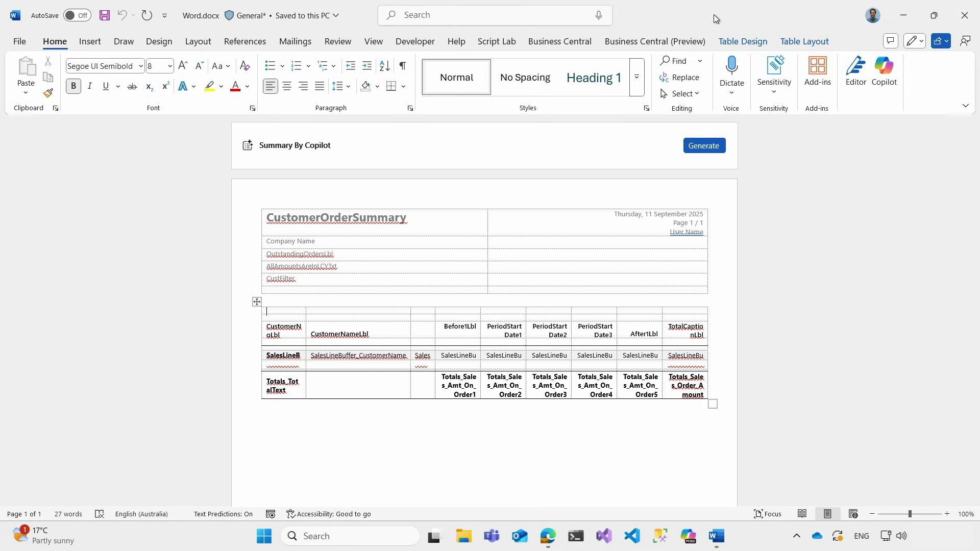
- Show the Business Central (Preview) Add Data pane in Word and widen it
{"action": "left_click", "coordinate": [652, 44]}
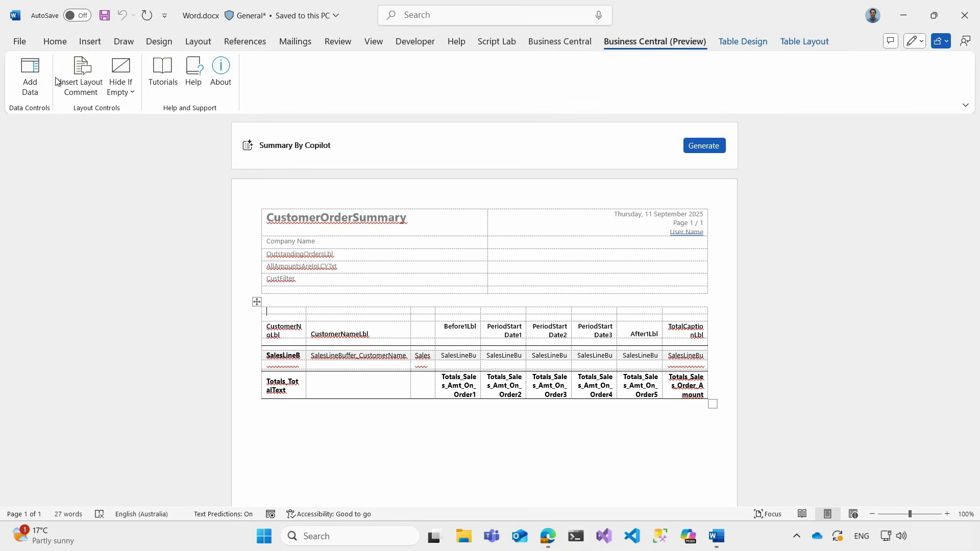
{"action": "left_click", "coordinate": [24, 78]}
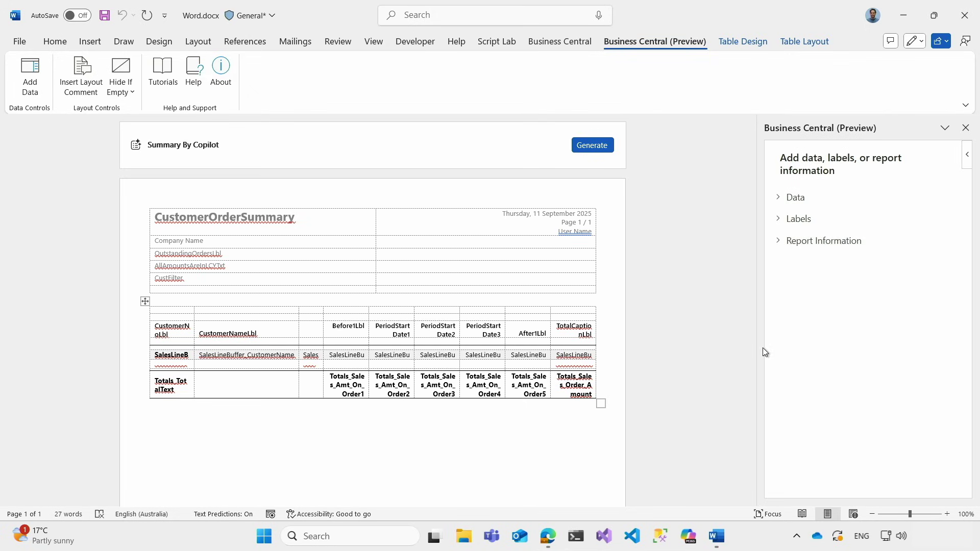
{"action": "left_click_drag", "start_coordinate": [757, 348], "coordinate": [719, 347]}
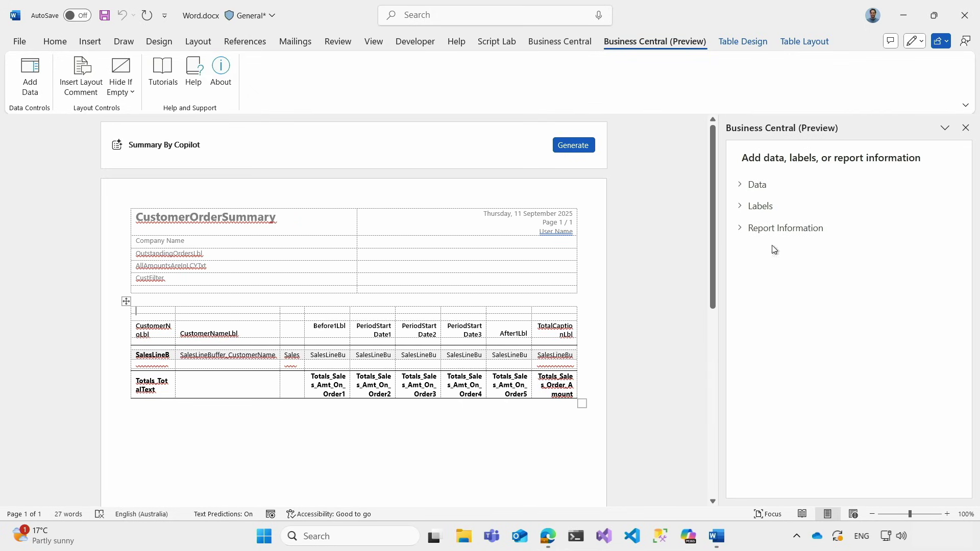
- Expand Data, Customer, Labels and Report Information in the pane to browse the report's fields
{"action": "left_click", "coordinate": [772, 188]}
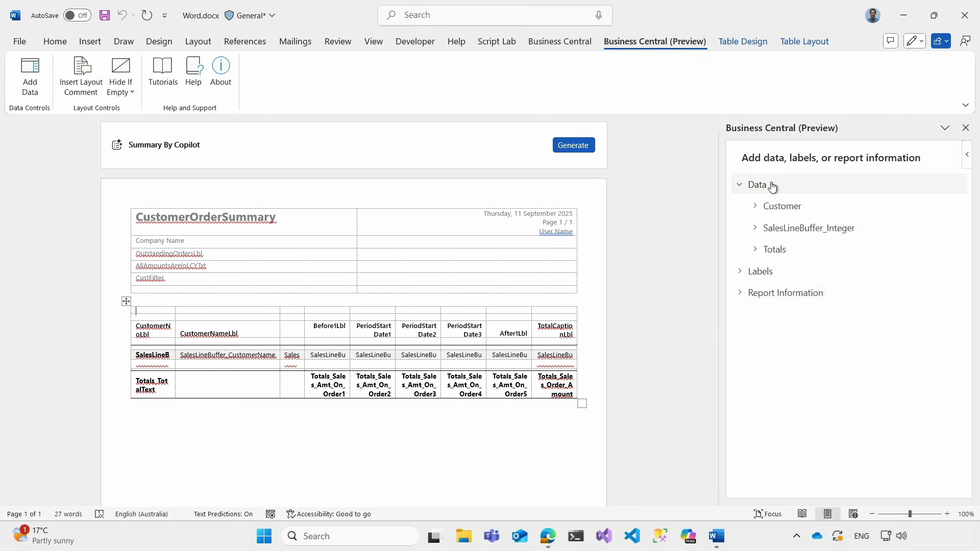
{"action": "left_click", "coordinate": [799, 216]}
{"action": "left_click", "coordinate": [783, 207]}
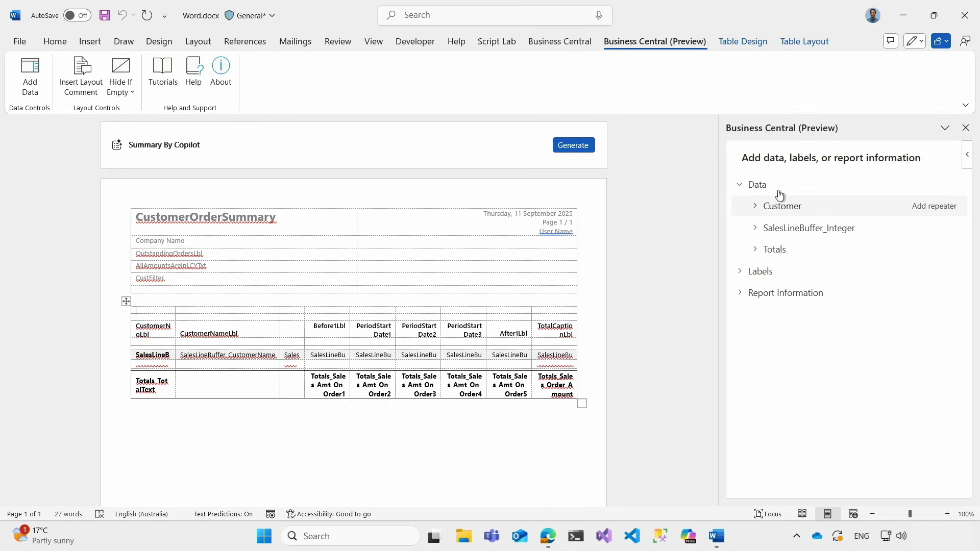
{"action": "left_click", "coordinate": [772, 275]}
{"action": "scroll", "coordinate": [774, 276], "scroll_direction": "down", "scroll_amount": 4}
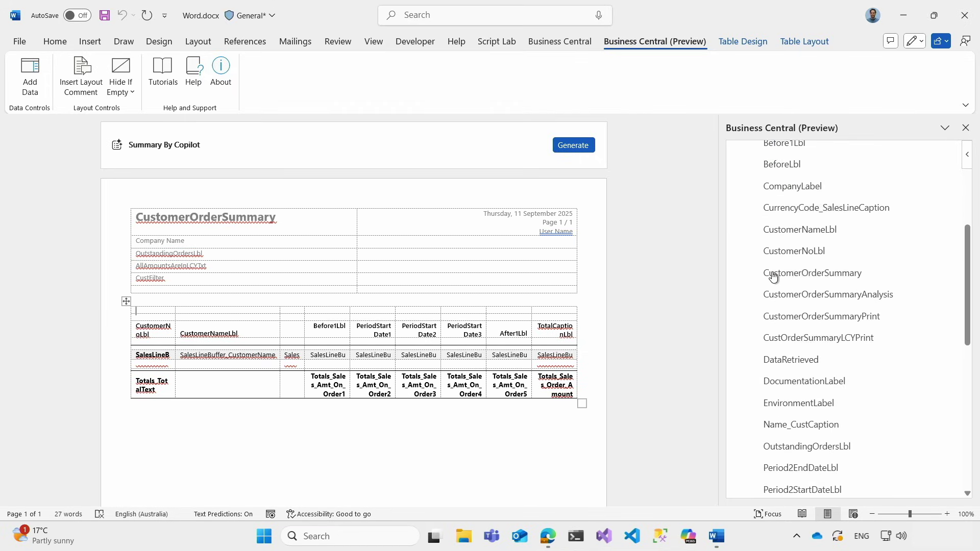
{"action": "scroll", "coordinate": [773, 276], "scroll_direction": "up", "scroll_amount": 4}
{"action": "left_click", "coordinate": [765, 261]}
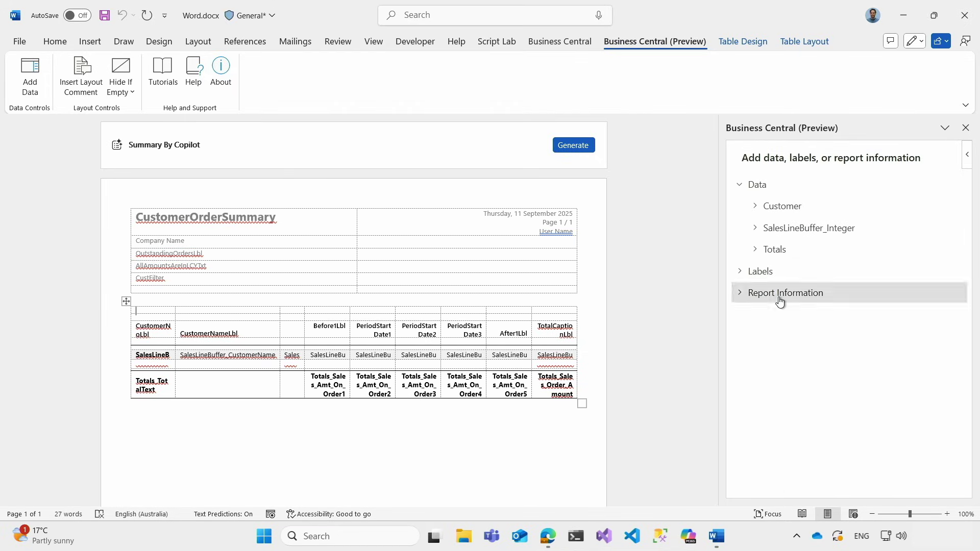
{"action": "left_click", "coordinate": [778, 299]}
{"action": "left_click", "coordinate": [779, 301]}
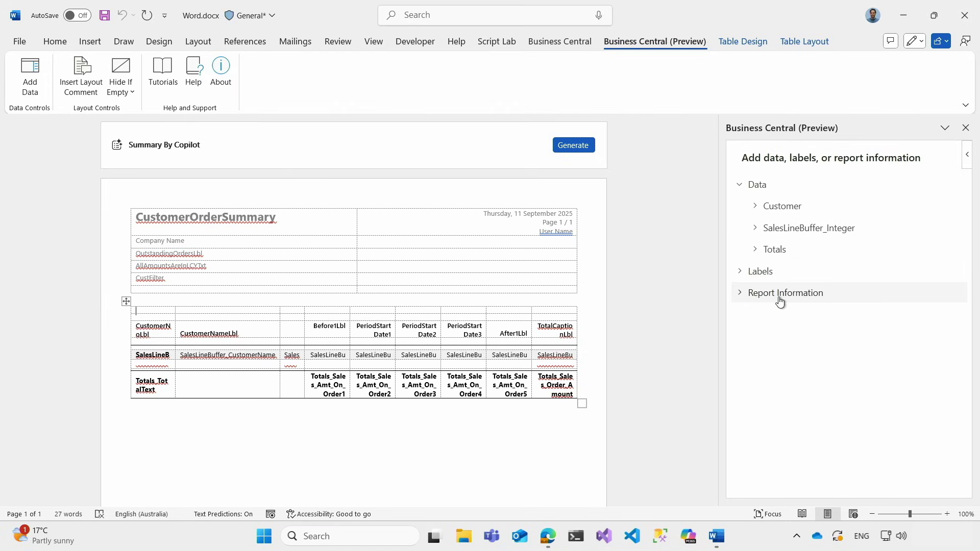
{"action": "scroll", "coordinate": [339, 368], "scroll_direction": "down", "scroll_amount": 2}
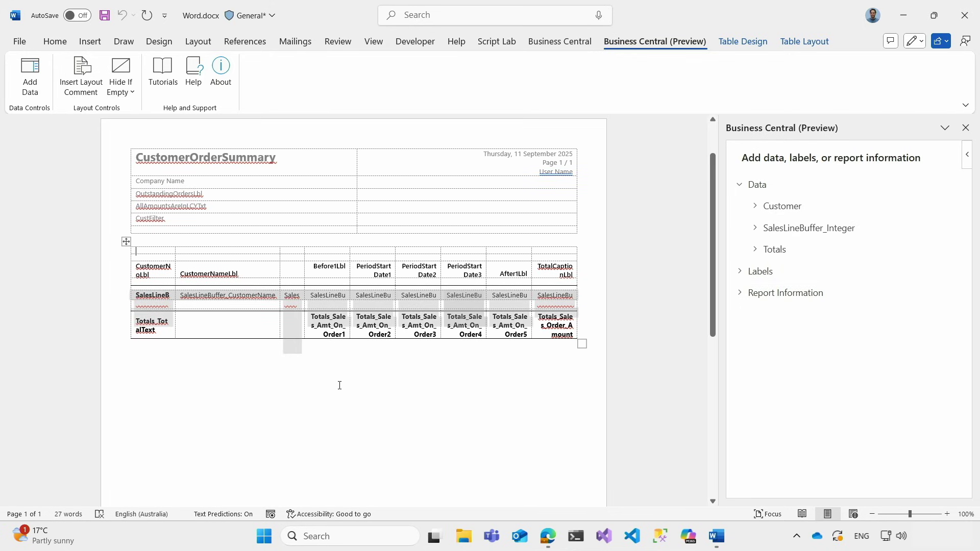
- Insert an empty 2x2 table on a new line below the report table
{"action": "left_click", "coordinate": [339, 385]}
{"action": "key", "text": "Return"}
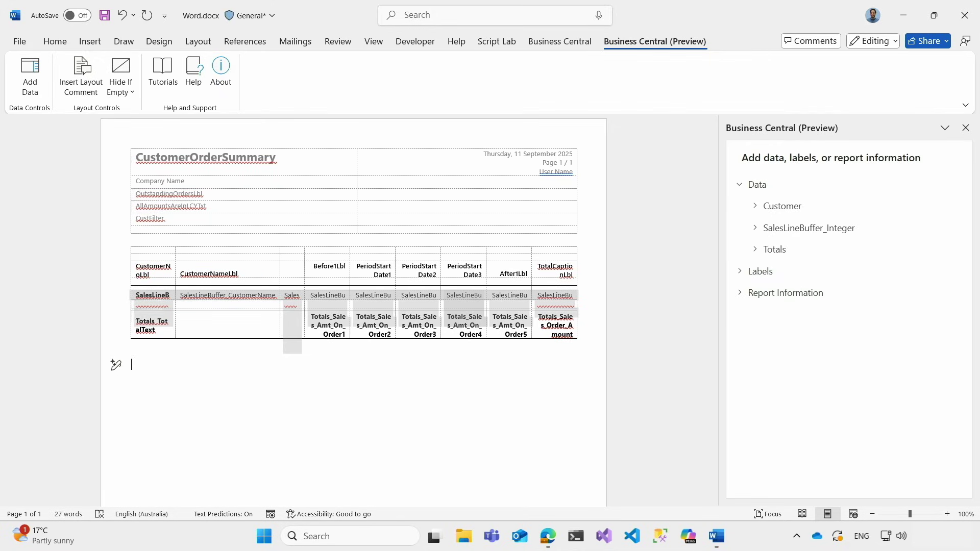
{"action": "left_click", "coordinate": [89, 41]}
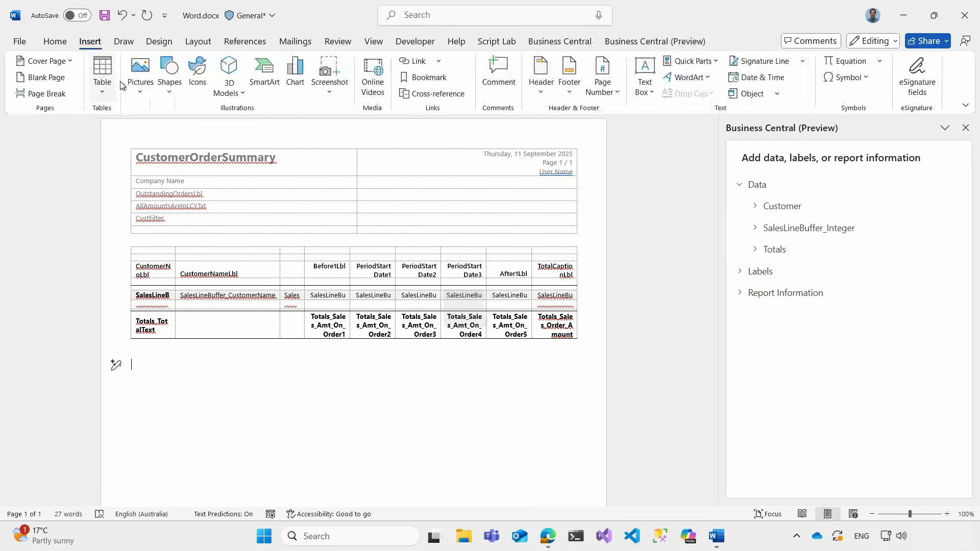
{"action": "left_click", "coordinate": [102, 76]}
{"action": "left_click", "coordinate": [117, 149]}
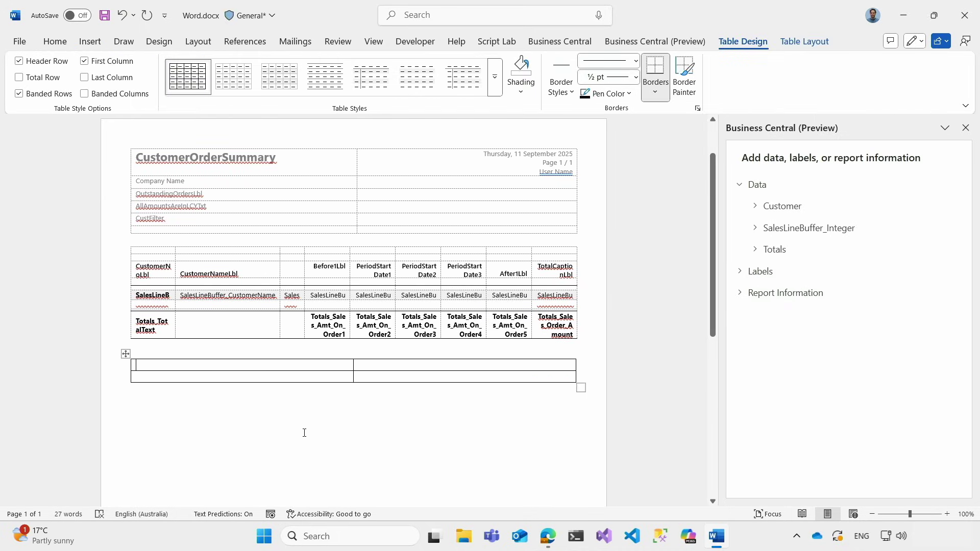
- Collapse Data and expand Labels in the Business Central pane
{"action": "left_click", "coordinate": [738, 190]}
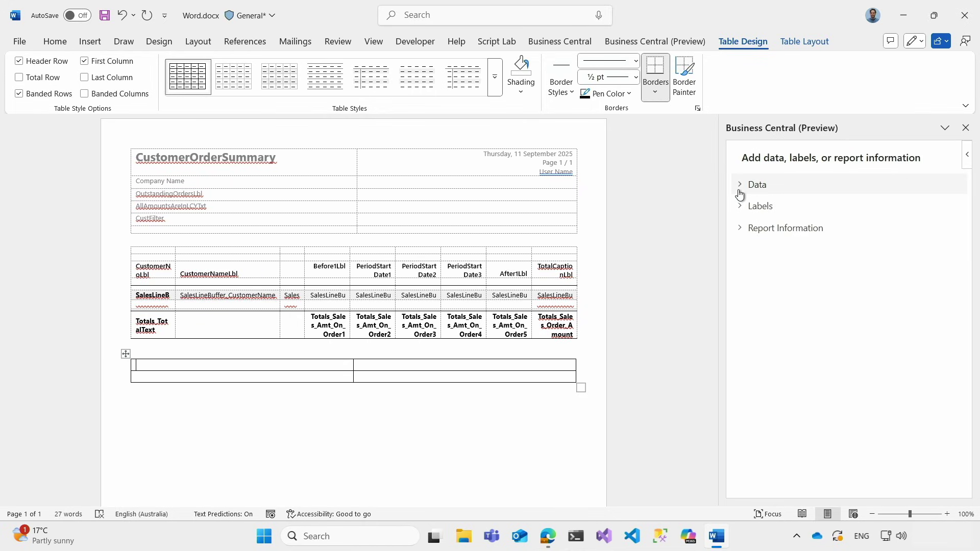
{"action": "left_click", "coordinate": [760, 206]}
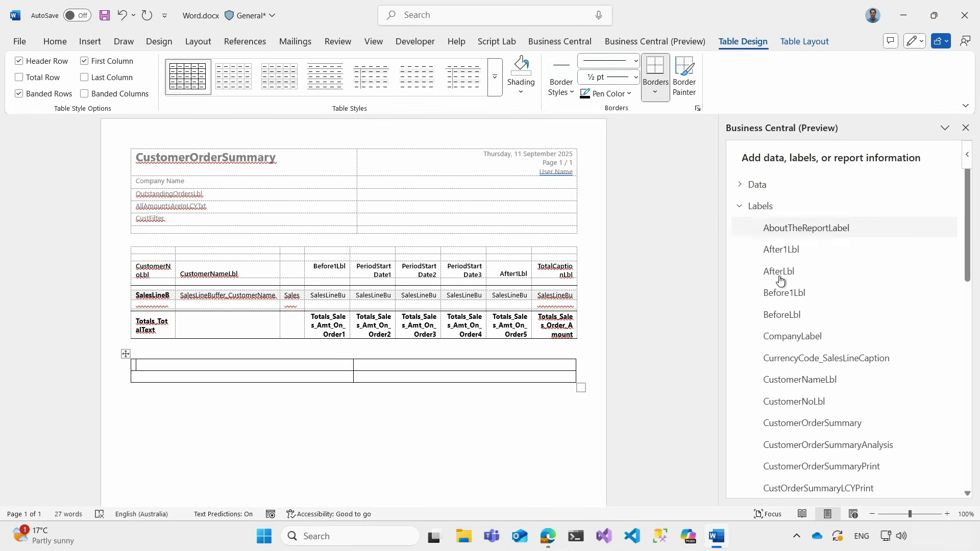
{"action": "scroll", "coordinate": [786, 395], "scroll_direction": "down", "scroll_amount": 2}
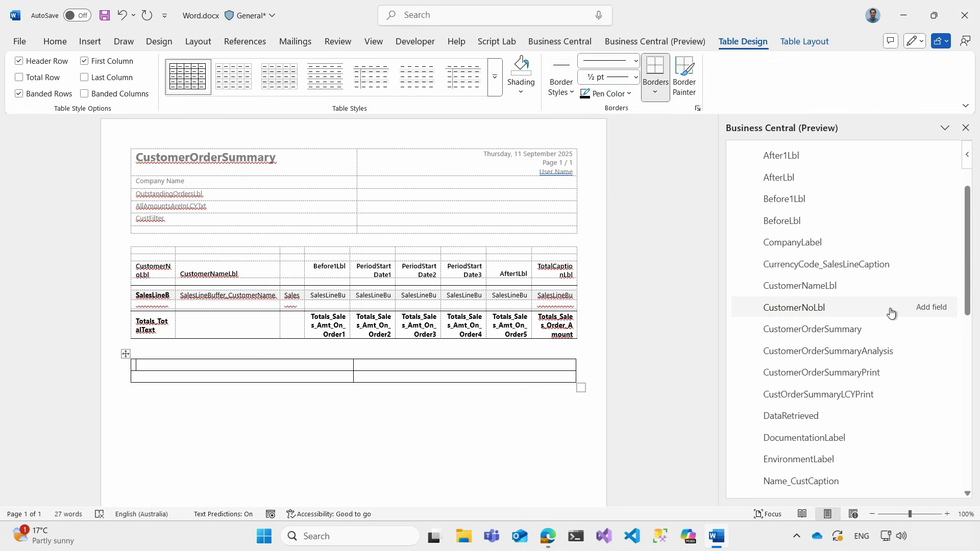
- Insert CustomerNoLbl in the left top cell and CustomerNameLbl in the right top cell
{"action": "left_click", "coordinate": [928, 308]}
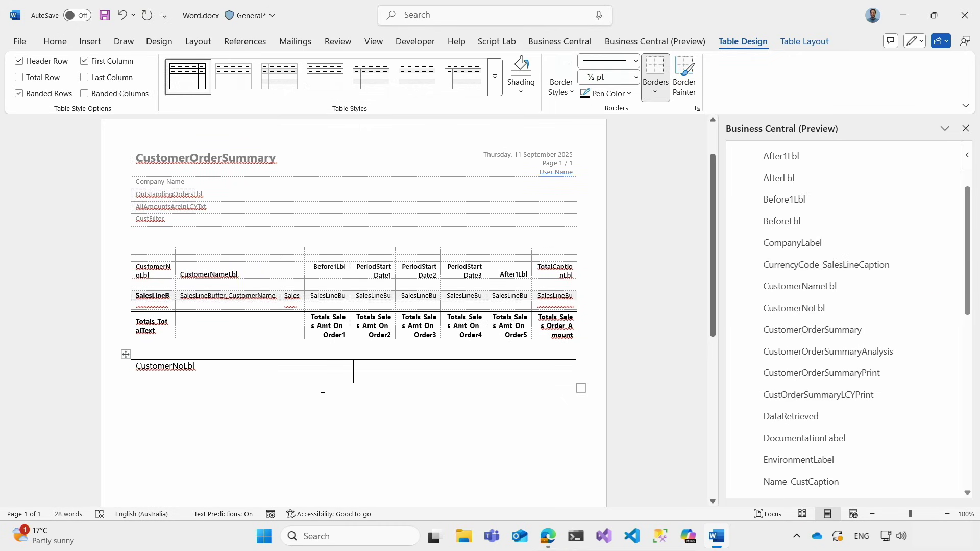
{"action": "right_click", "coordinate": [175, 368]}
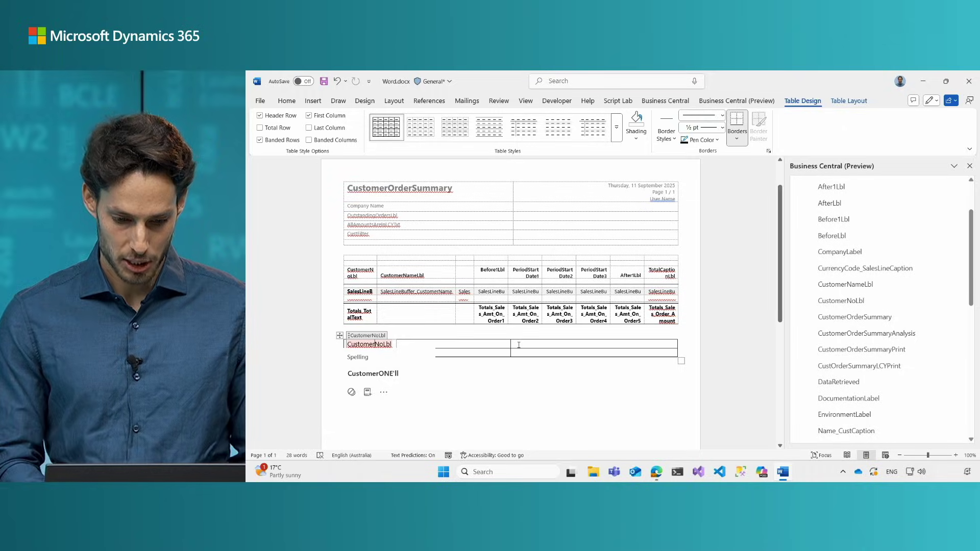
{"action": "left_click", "coordinate": [358, 366]}
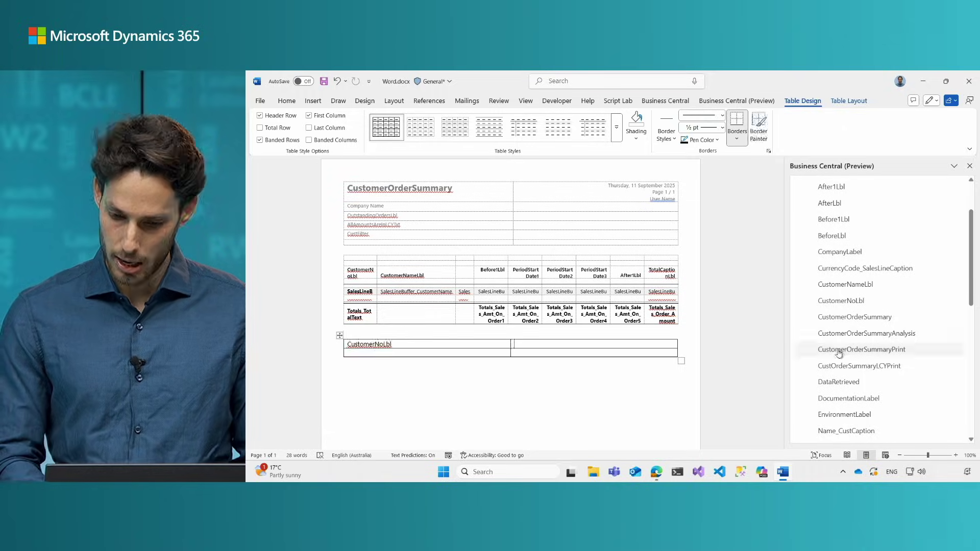
{"action": "mouse_move", "coordinate": [915, 286]}
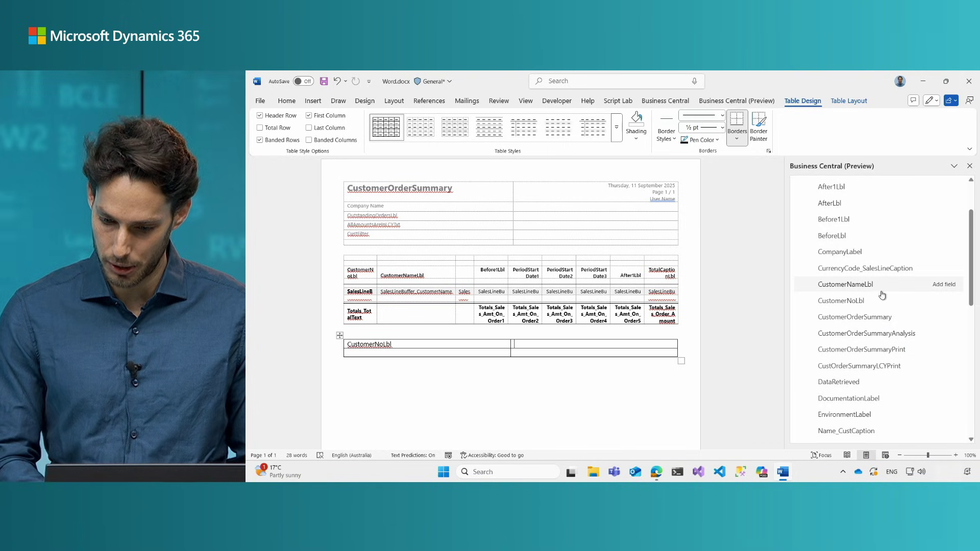
{"action": "left_click", "coordinate": [942, 284]}
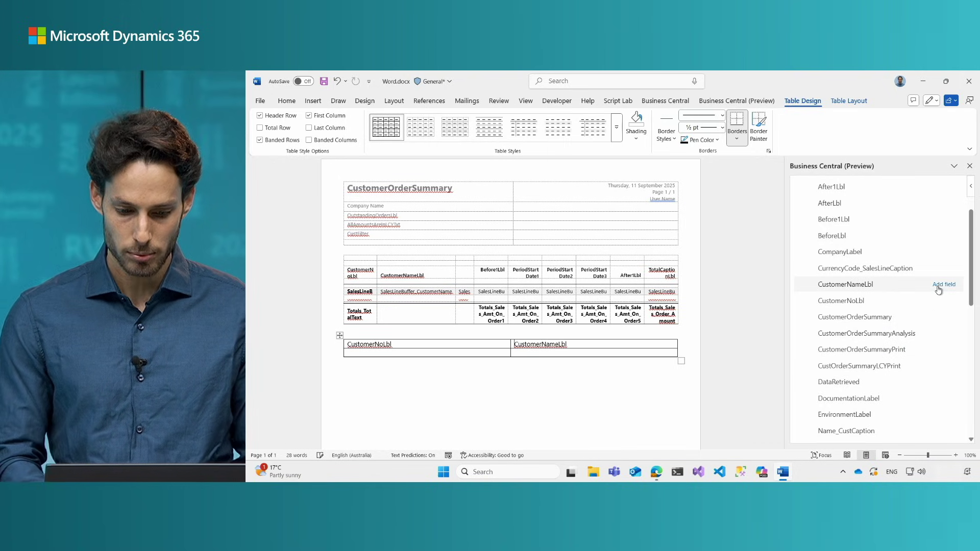
- Select the table's empty second row
{"action": "left_click", "coordinate": [428, 353]}
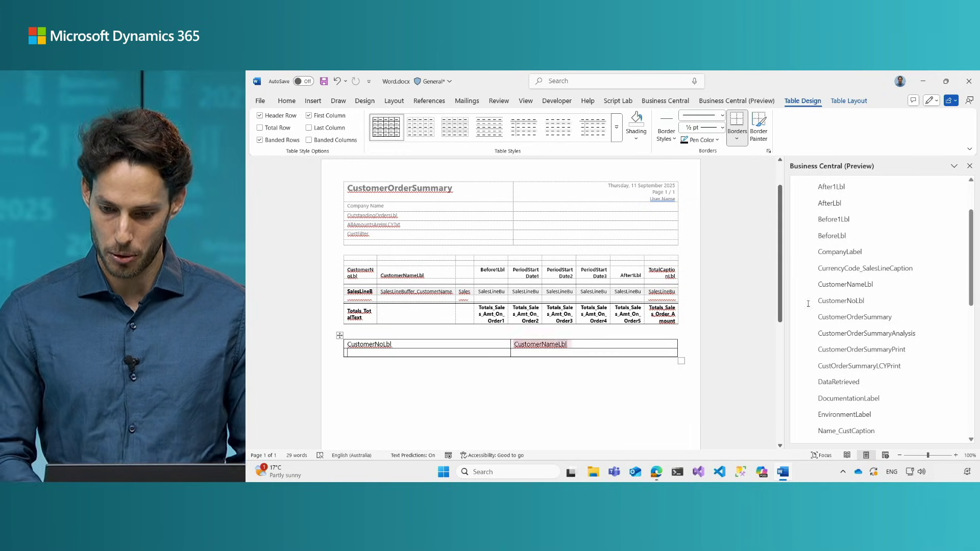
{"action": "scroll", "coordinate": [819, 307], "scroll_direction": "up", "scroll_amount": 3}
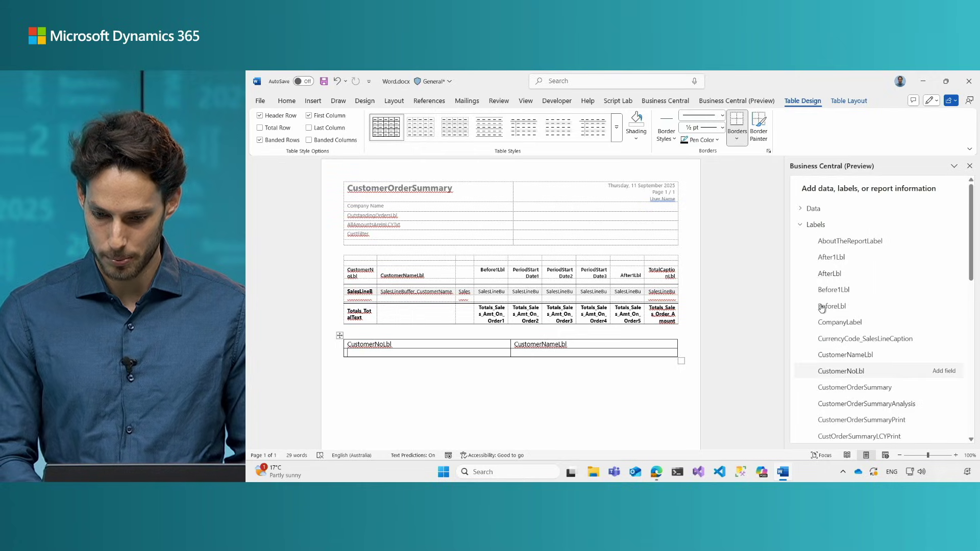
{"action": "left_click", "coordinate": [810, 230]}
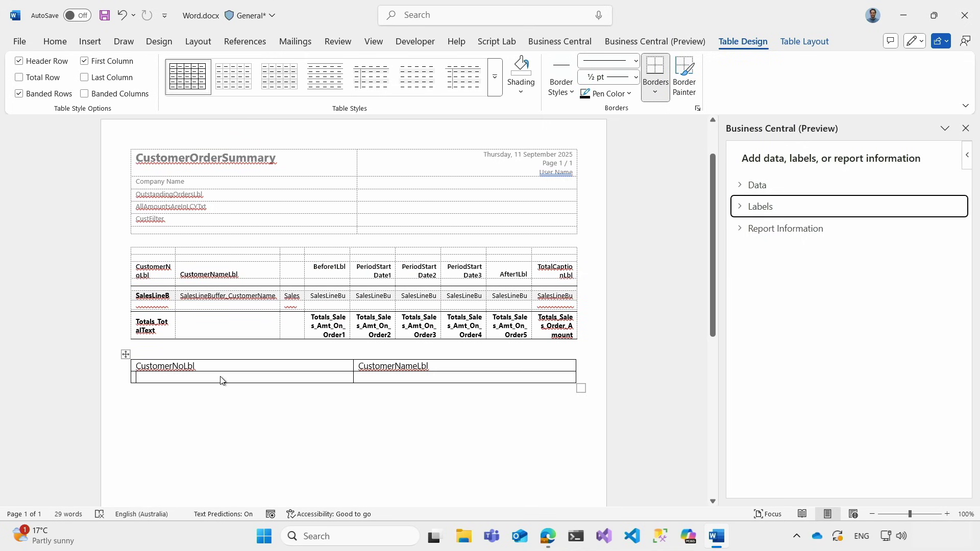
{"action": "key", "text": "Return"}
{"action": "triple_click", "coordinate": [220, 377]}
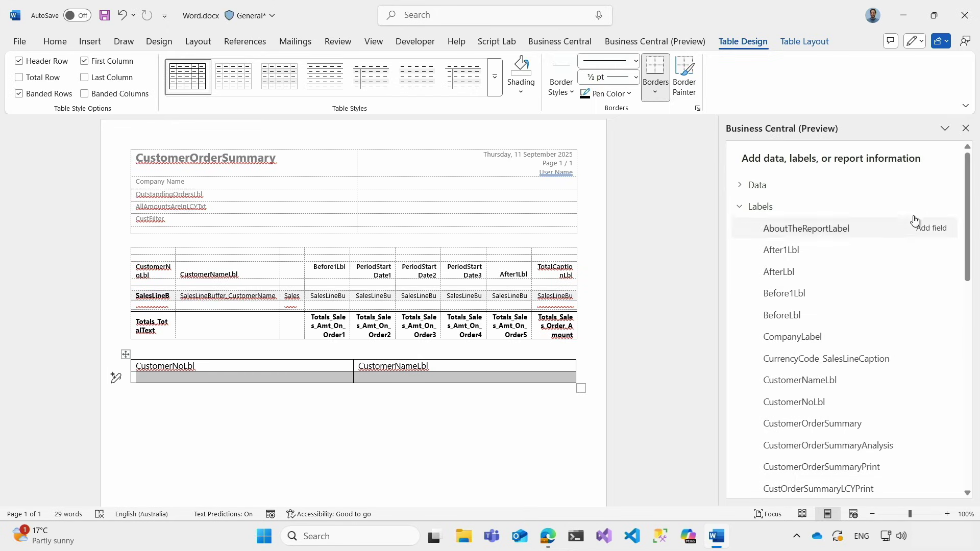
- Make the table's second row a SalesLineBuffer_Integer repeater
{"action": "left_click", "coordinate": [775, 206]}
{"action": "left_click", "coordinate": [766, 188]}
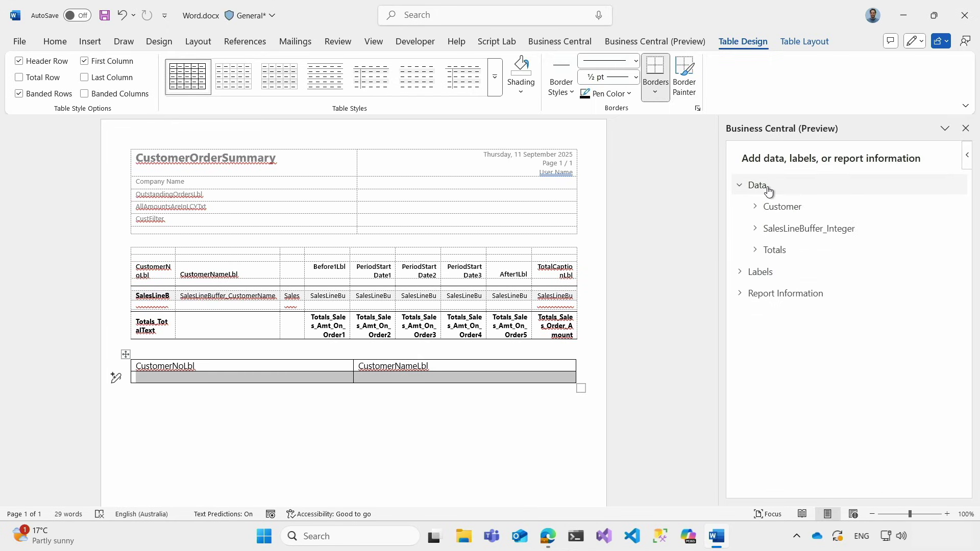
{"action": "mouse_move", "coordinate": [785, 236]}
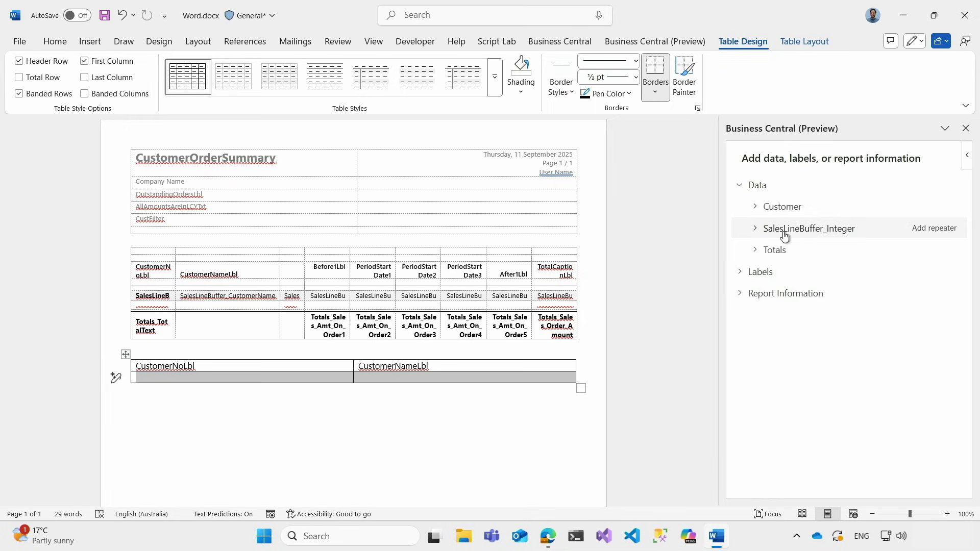
{"action": "left_click", "coordinate": [784, 236]}
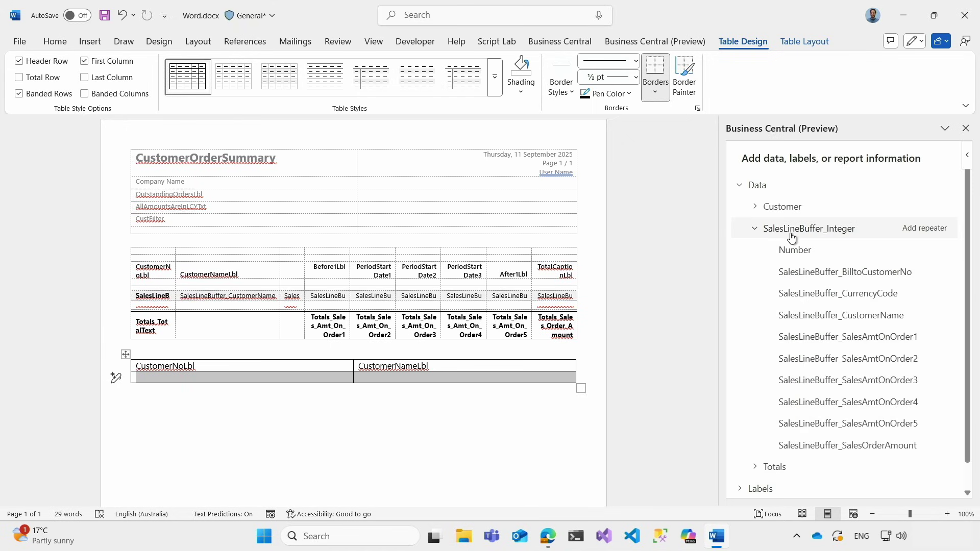
{"action": "left_click", "coordinate": [918, 232]}
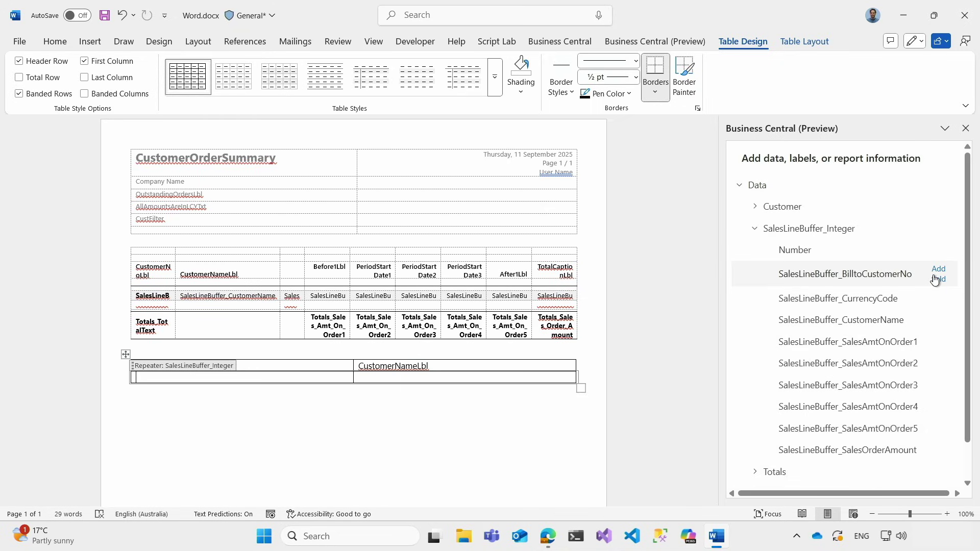
- Add BilltoCustomerNo and CustomerName fields to the repeater cells, save, and switch to Business Central
{"action": "left_click", "coordinate": [936, 279]}
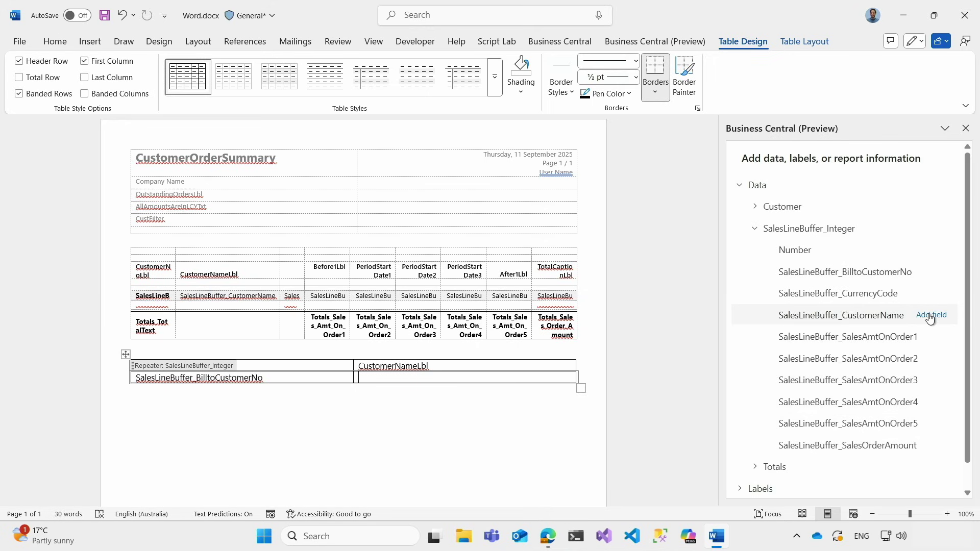
{"action": "left_click", "coordinate": [929, 319]}
{"action": "left_click", "coordinate": [478, 443]}
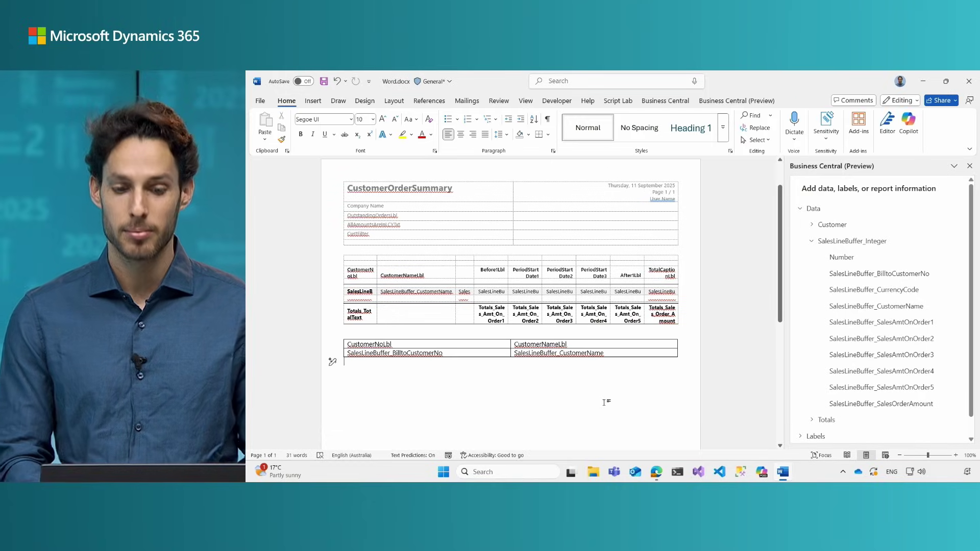
{"action": "key", "text": "ctrl+s"}
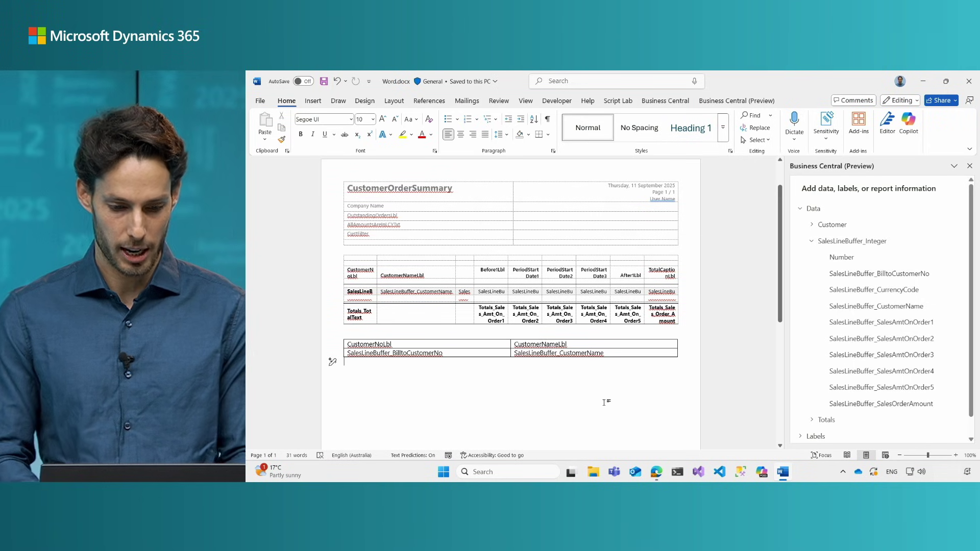
{"action": "key", "text": "alt+Tab"}
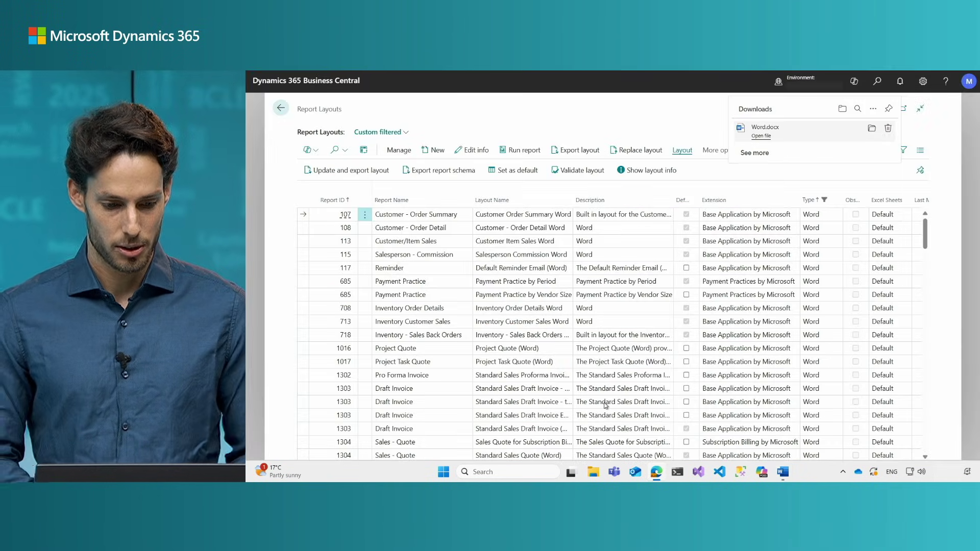
- Create a new Word layout named 'Data Picker' for report 107 from the uploaded Word.docx
{"action": "left_click", "coordinate": [699, 108]}
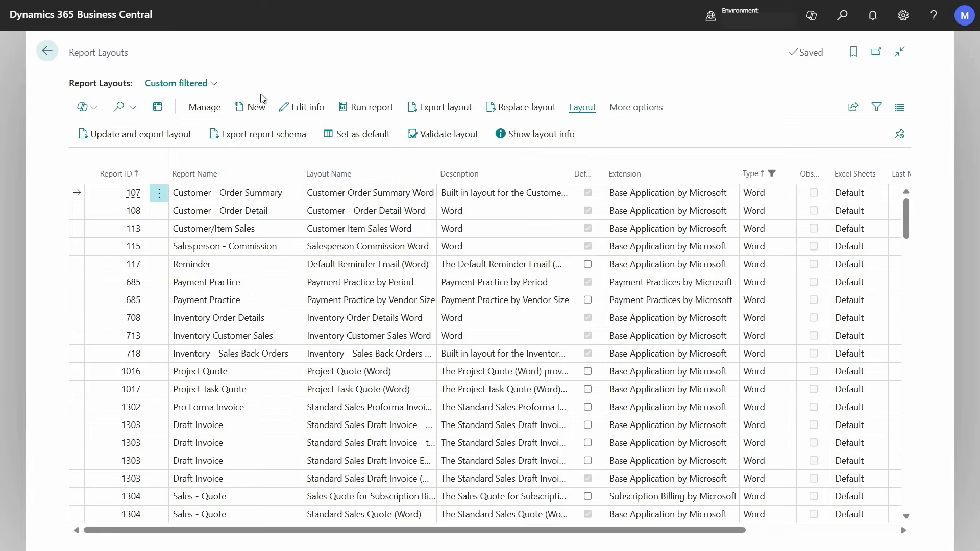
{"action": "left_click", "coordinate": [257, 102]}
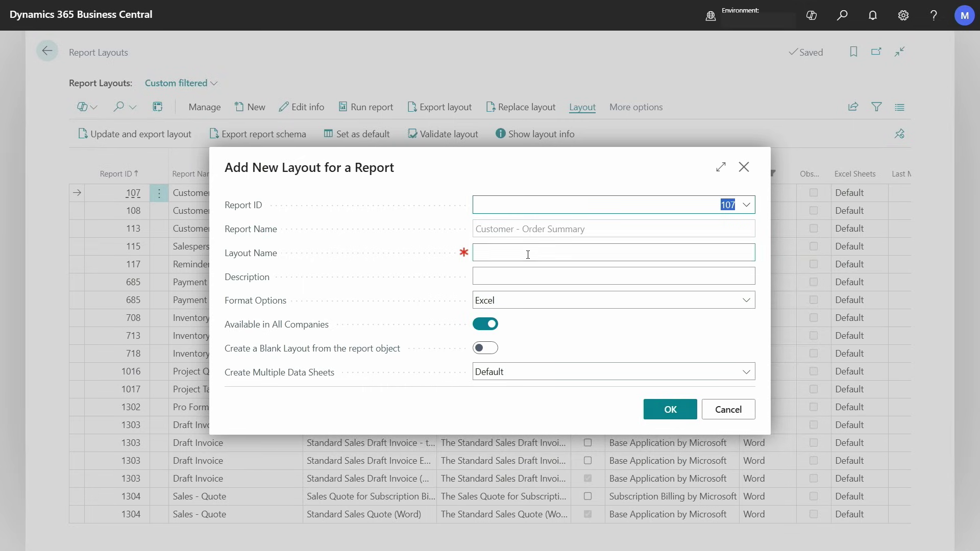
{"action": "left_click", "coordinate": [527, 254]}
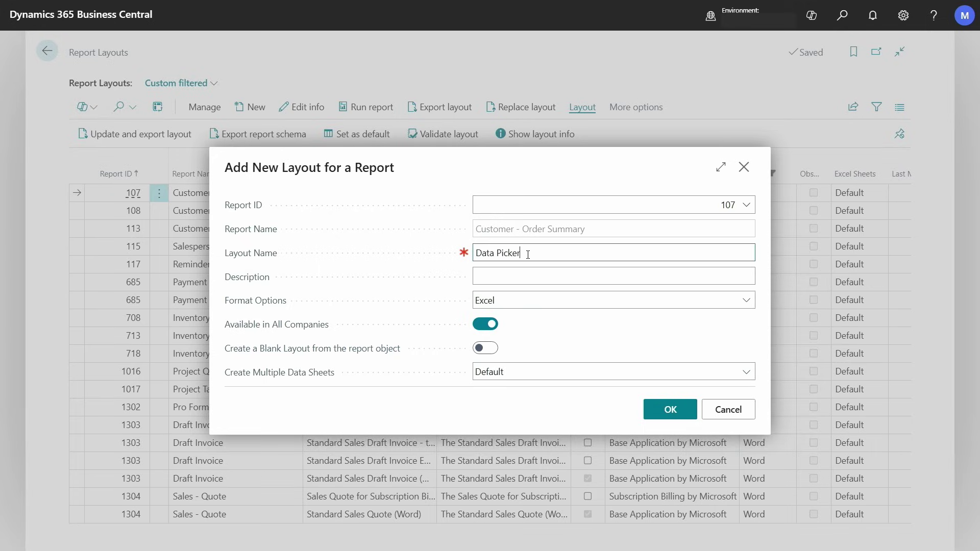
{"action": "left_click", "coordinate": [533, 300]}
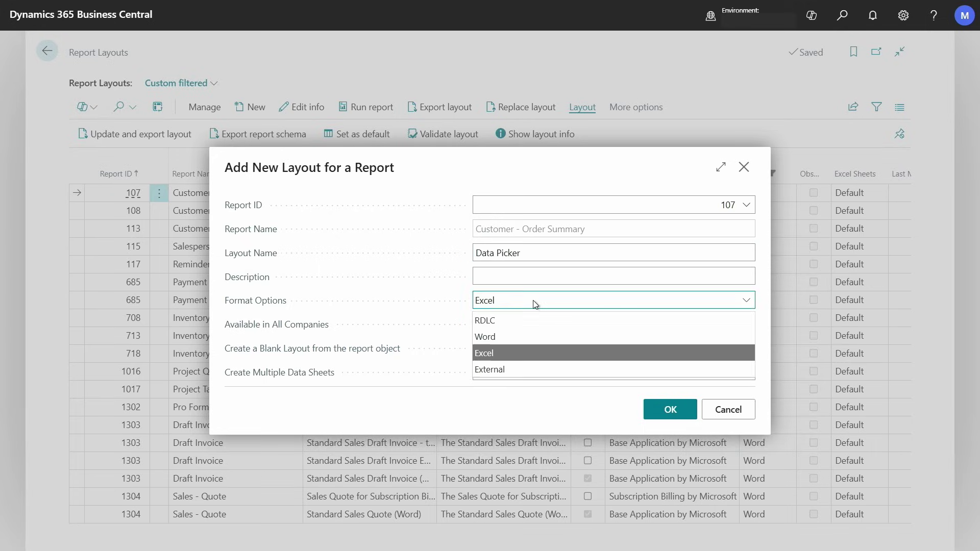
{"action": "left_click", "coordinate": [510, 337]}
{"action": "left_click", "coordinate": [671, 414]}
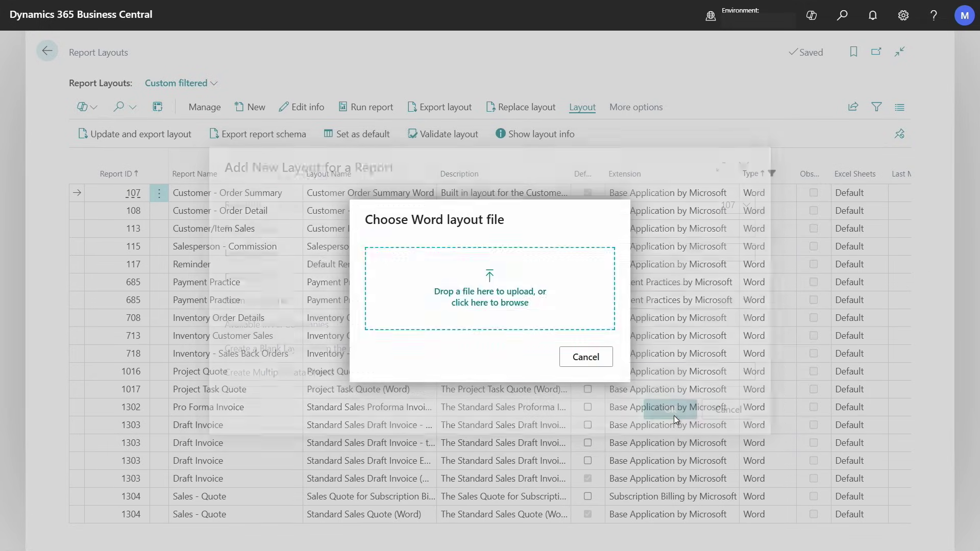
{"action": "left_click", "coordinate": [509, 296]}
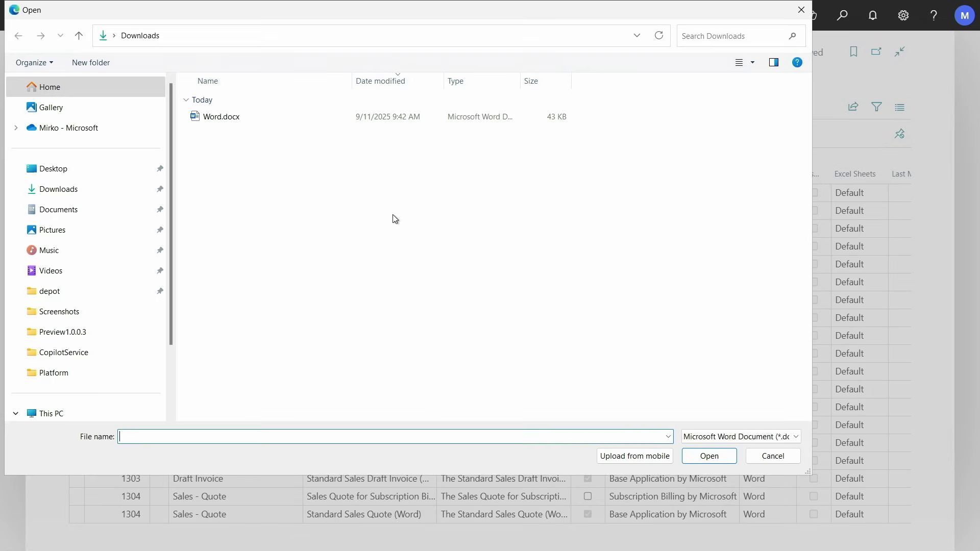
{"action": "double_click", "coordinate": [258, 113]}
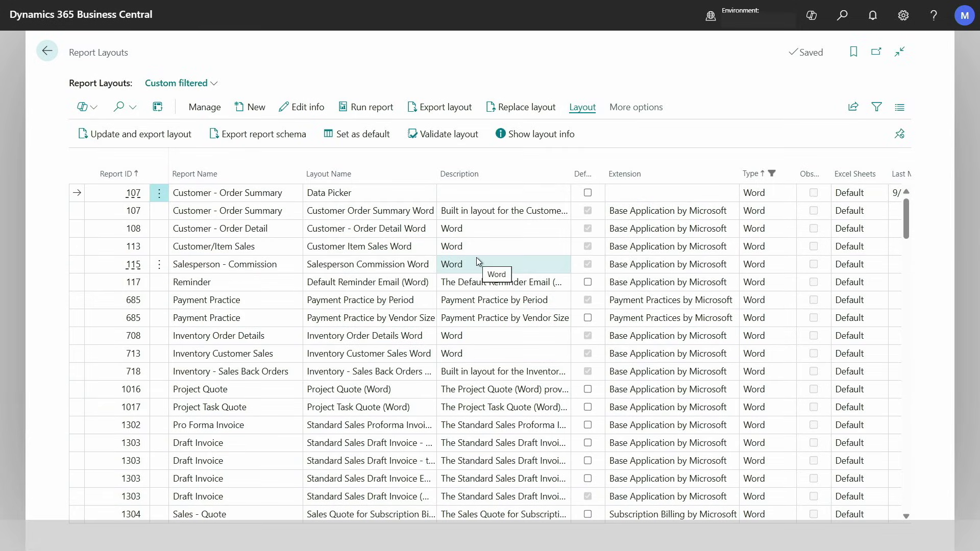
- Run report 107 with the Data Picker layout and preview its output
{"action": "left_click", "coordinate": [365, 104]}
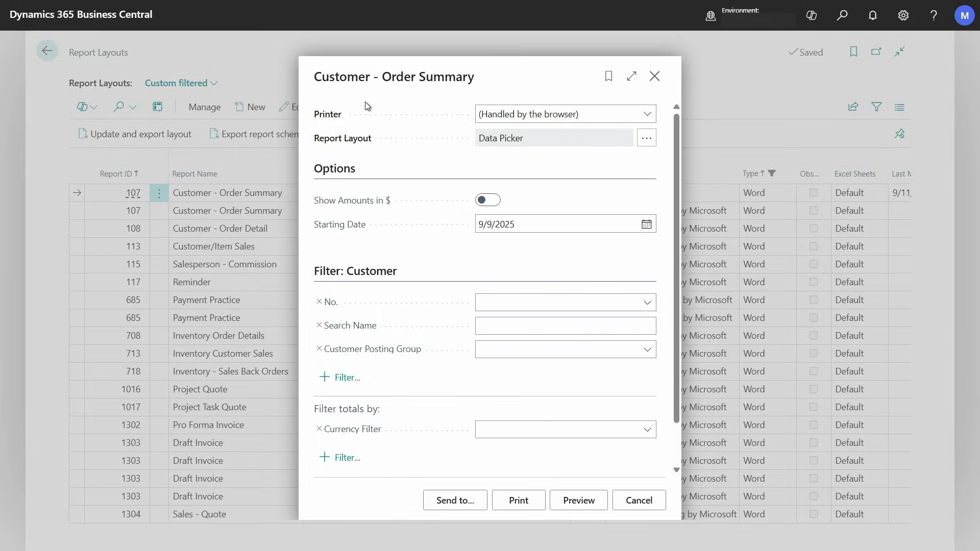
{"action": "left_click", "coordinate": [574, 509]}
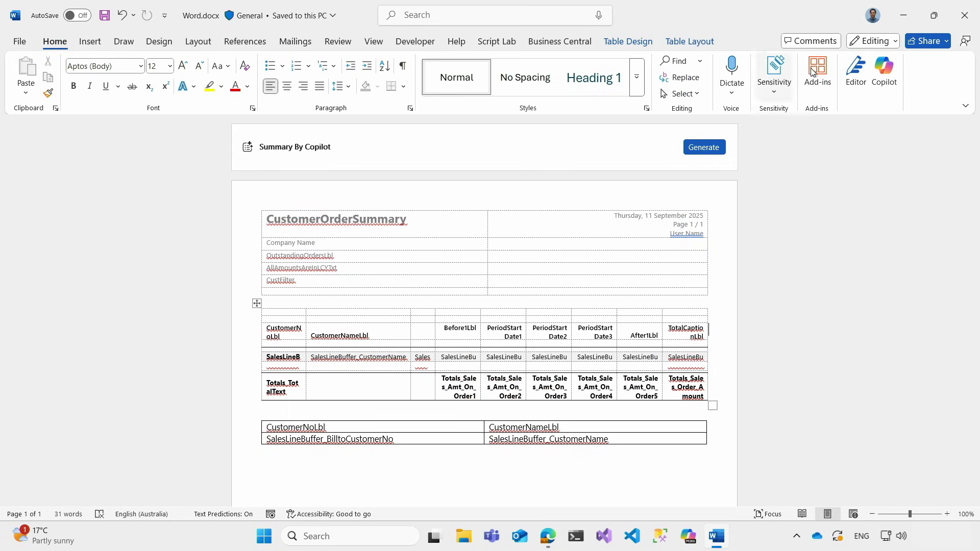
- Search the Office add-in store for 'business centr'
{"action": "left_click", "coordinate": [822, 75]}
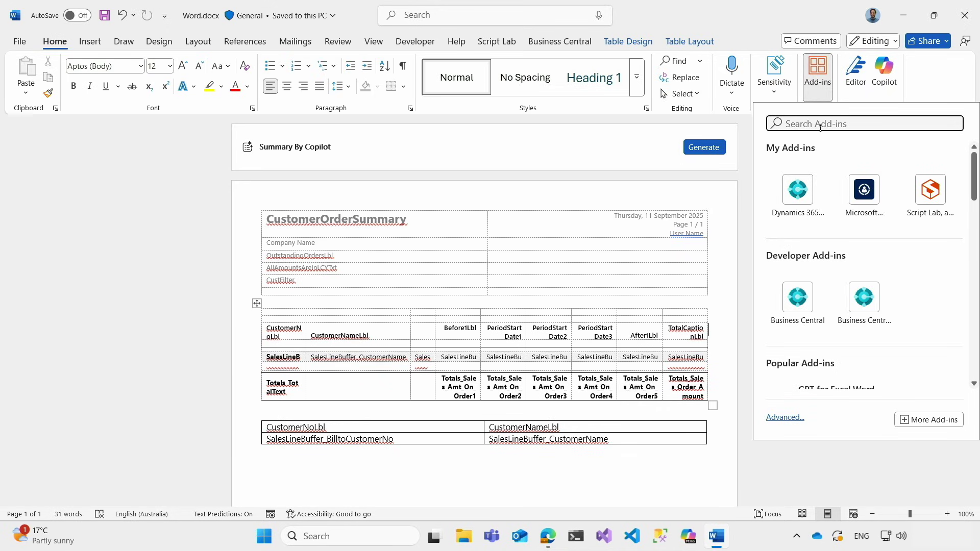
{"action": "left_click", "coordinate": [930, 419]}
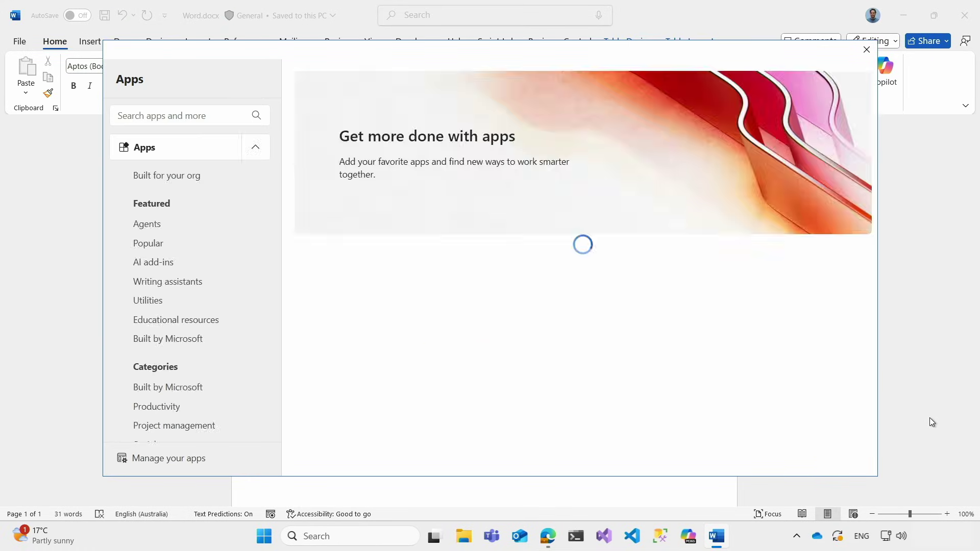
{"action": "left_click", "coordinate": [174, 116]}
{"action": "type", "text": "busi"}
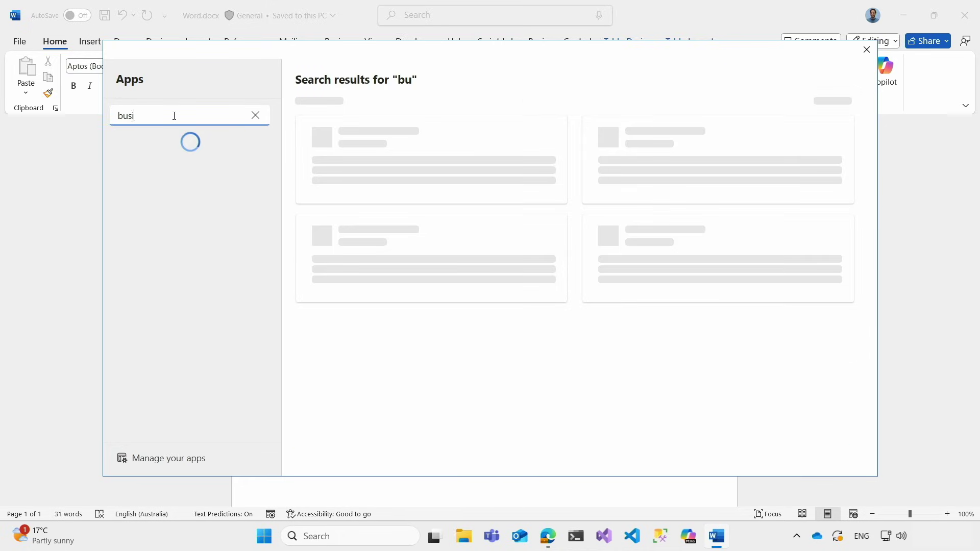
{"action": "type", "text": "ness central"}
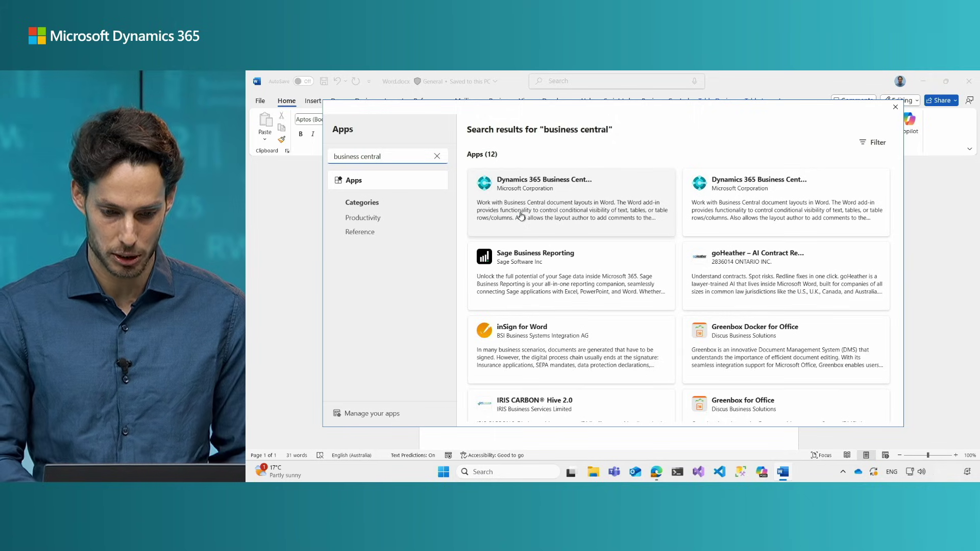
- Install the Dynamics 365 Business Central Word Add-in (Preview) and show its ribbon commands
{"action": "left_click", "coordinate": [520, 216]}
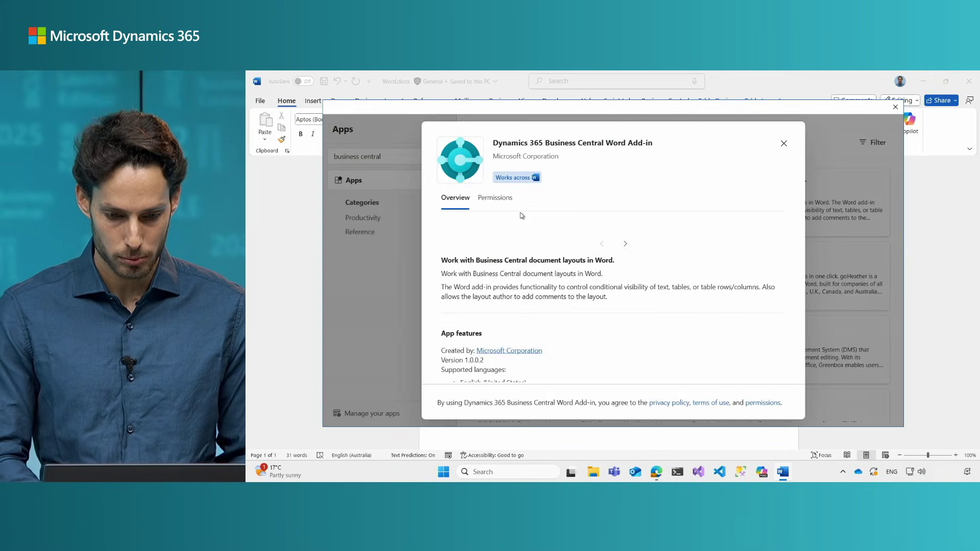
{"action": "left_click", "coordinate": [784, 143]}
{"action": "left_click", "coordinate": [765, 212]}
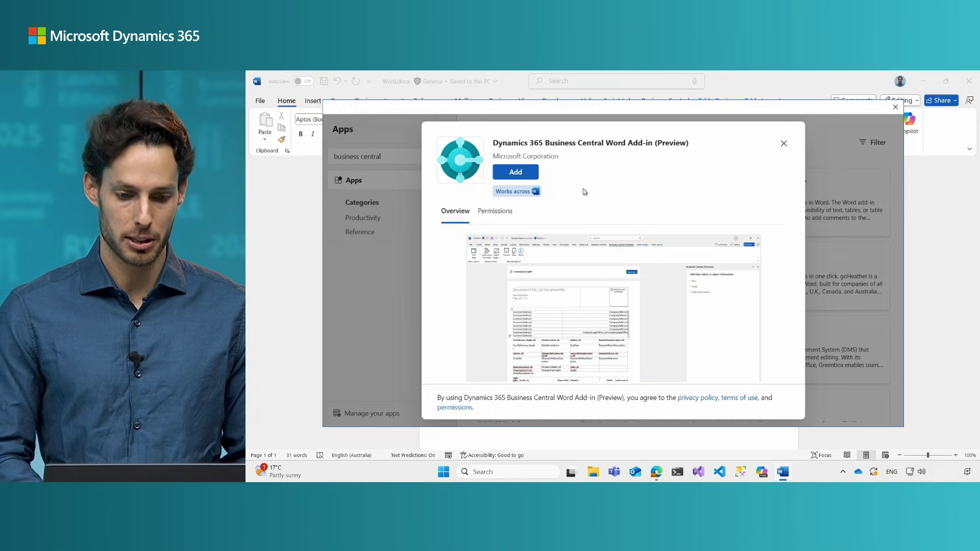
{"action": "left_click", "coordinate": [516, 172]}
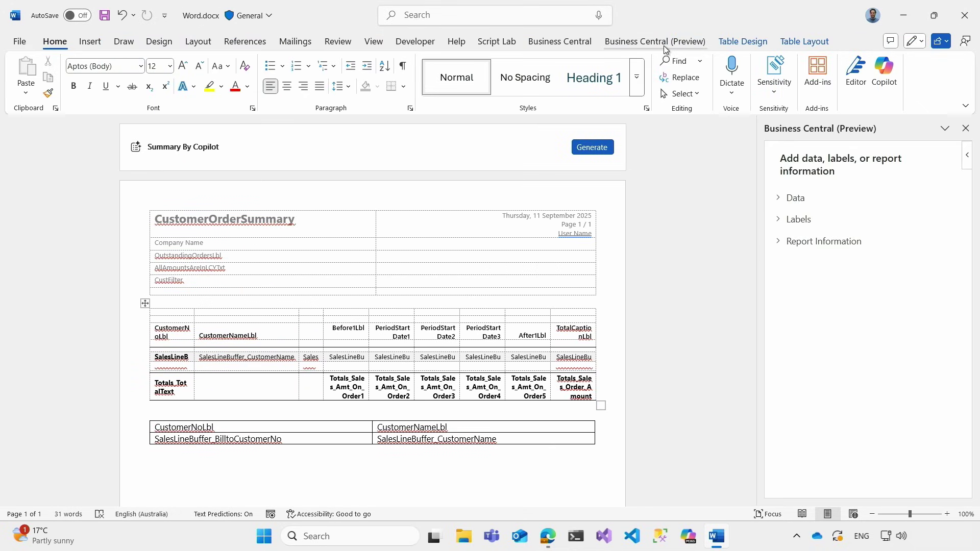
{"action": "left_click", "coordinate": [663, 42]}
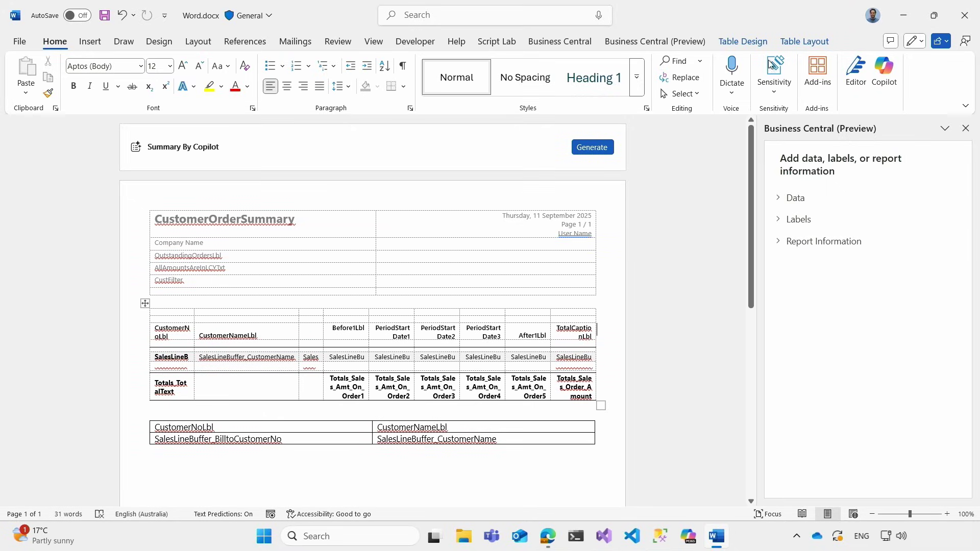
- Reach the Office add-in store through File > Account > Get Add-ins
{"action": "left_click", "coordinate": [24, 48]}
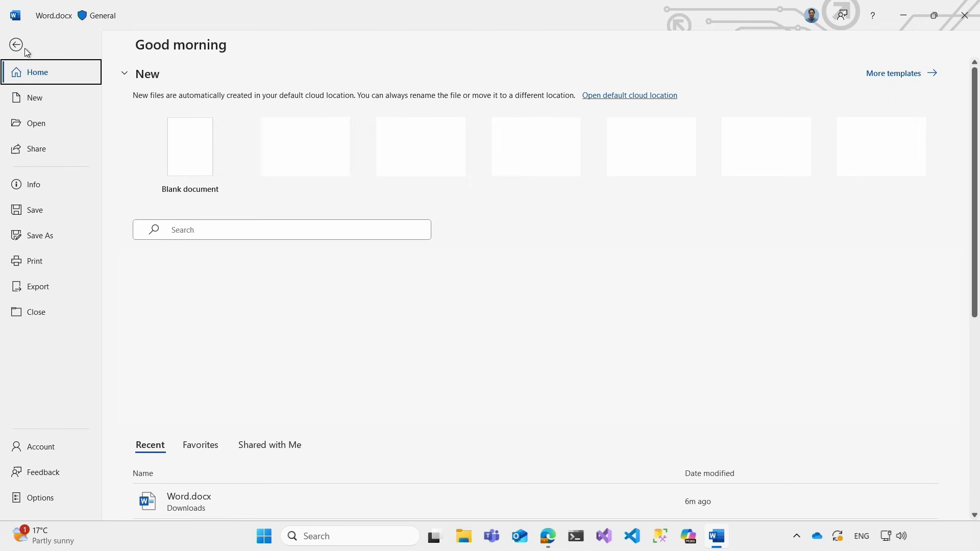
{"action": "left_click", "coordinate": [36, 445]}
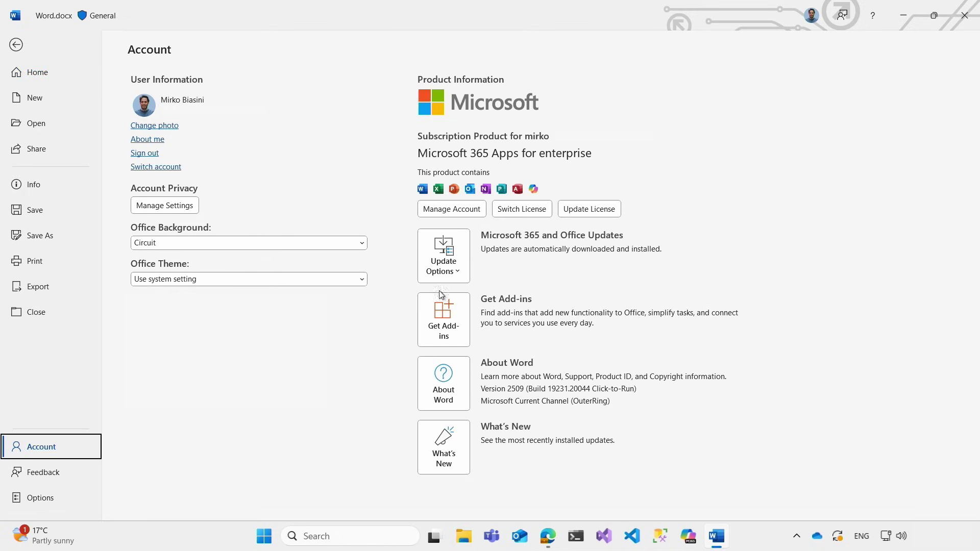
{"action": "left_click", "coordinate": [461, 325]}
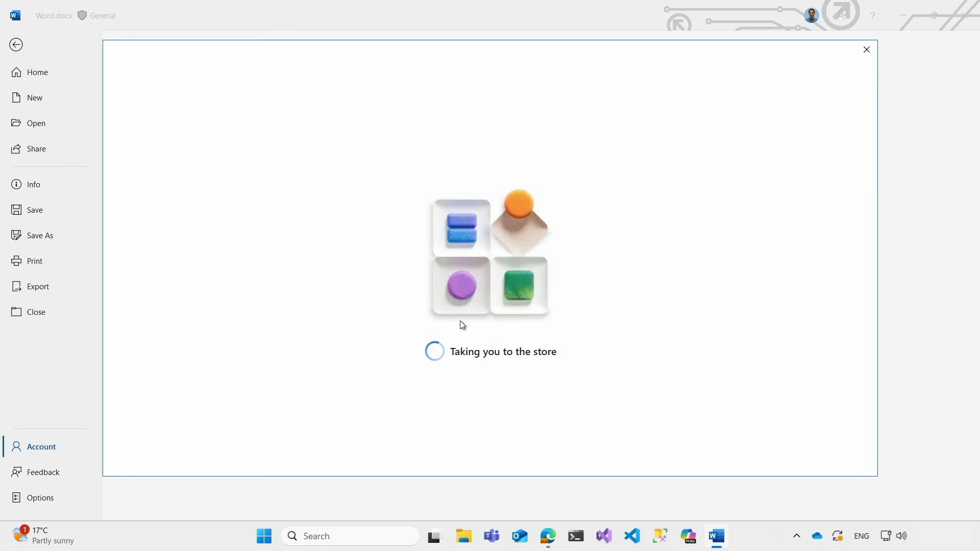